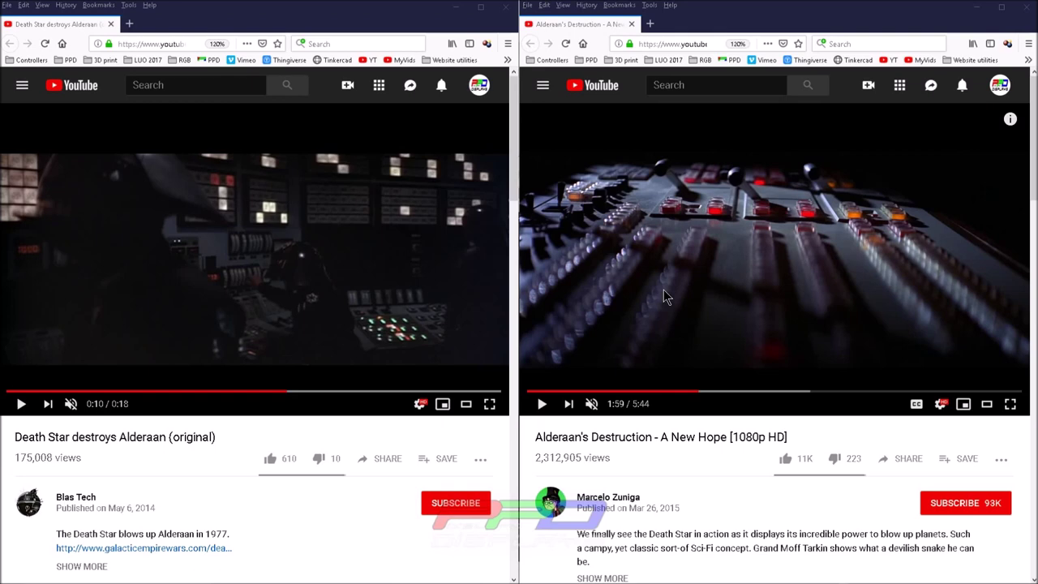
Step: Play the Death Star destroys Alderaan clip and pause it at 0:15 on the explosion
left_click(247, 247)
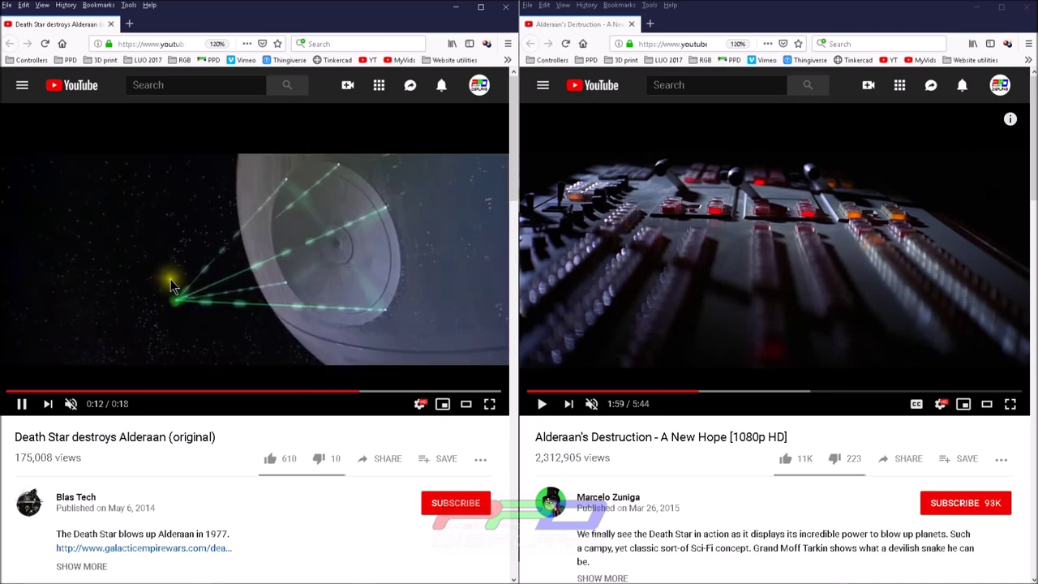
left_click(258, 300)
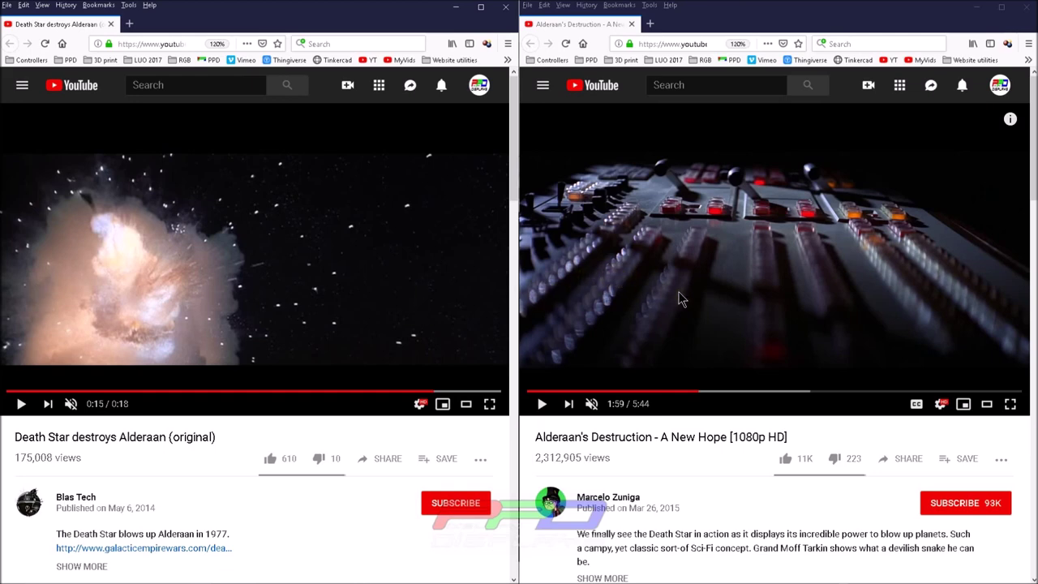
Step: Play the Alderaan's Destruction video and pause it at 2:10 as the planet explodes
left_click(772, 275)
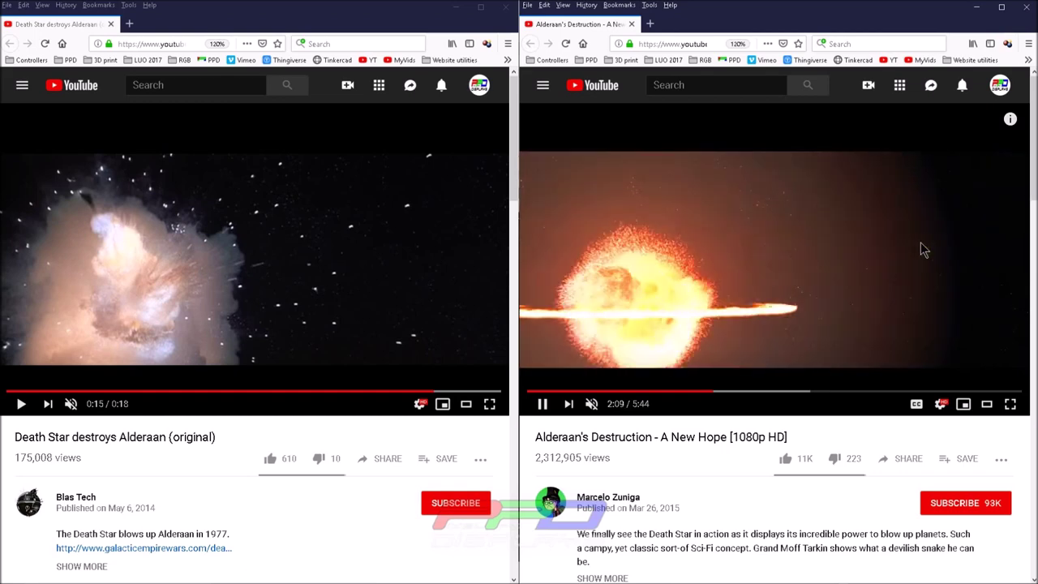
left_click(903, 231)
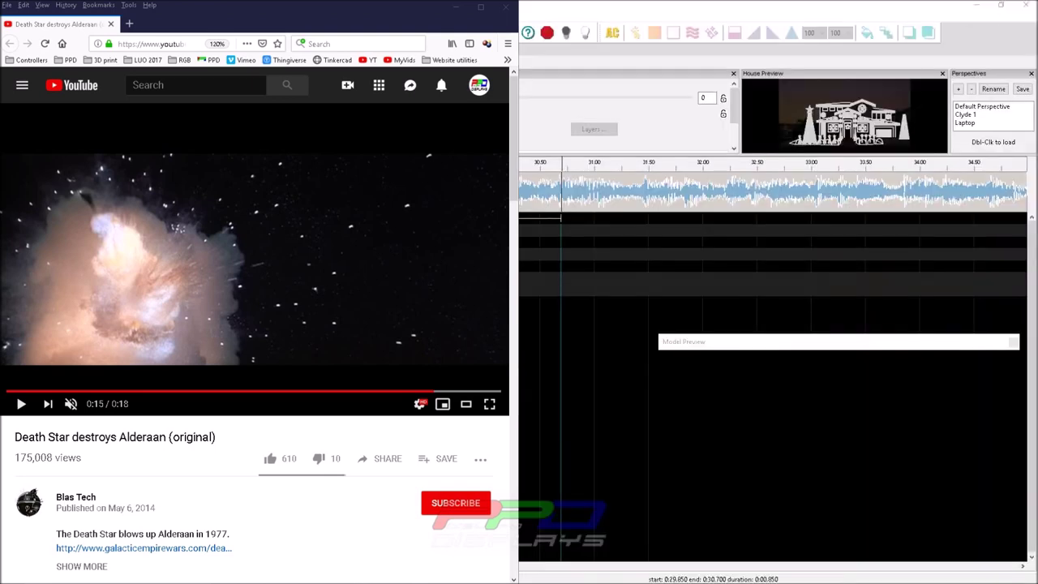
Step: Place a Shockwave on the Matrix row spanning 29.05–30.75 s, with the explosion video over it
left_click(294, 17)
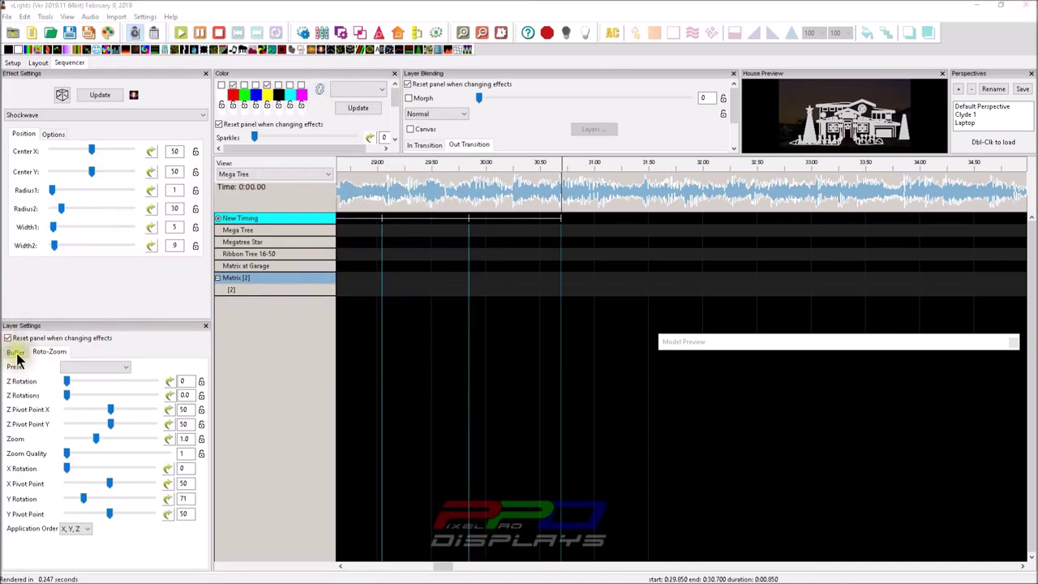
left_click(202, 50)
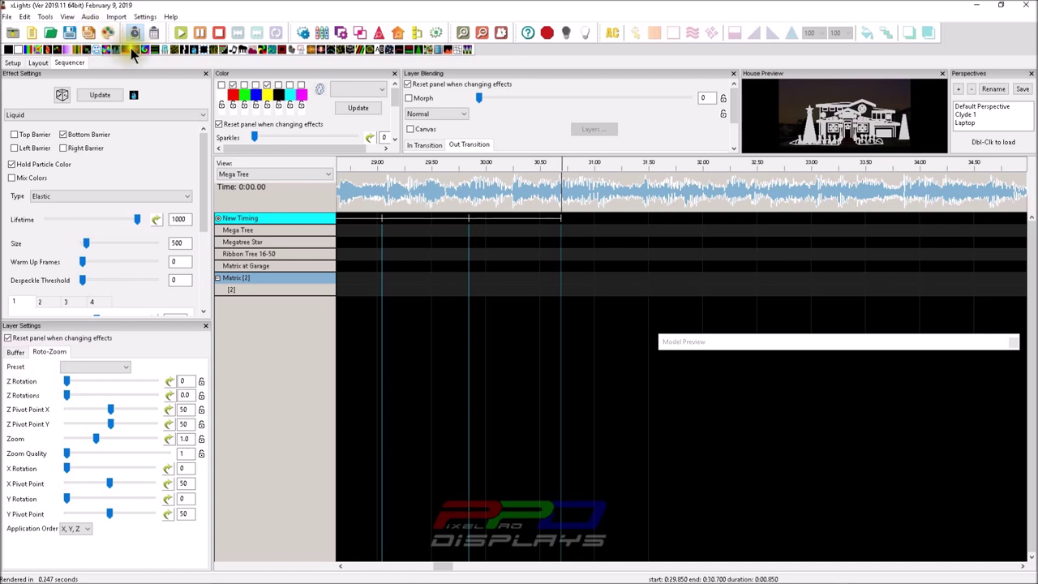
left_click(16, 352)
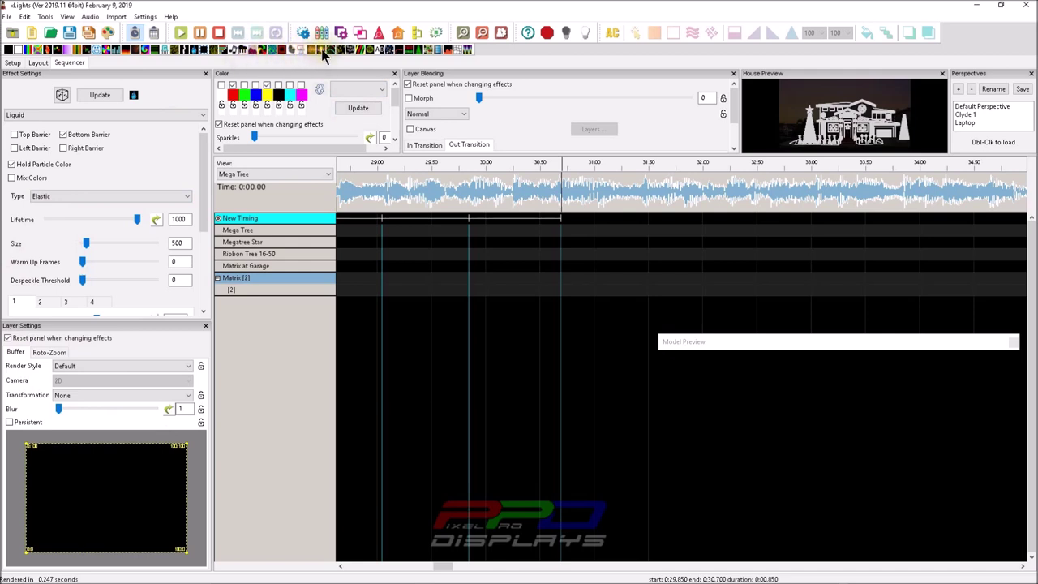
left_click_drag(323, 53, 429, 279)
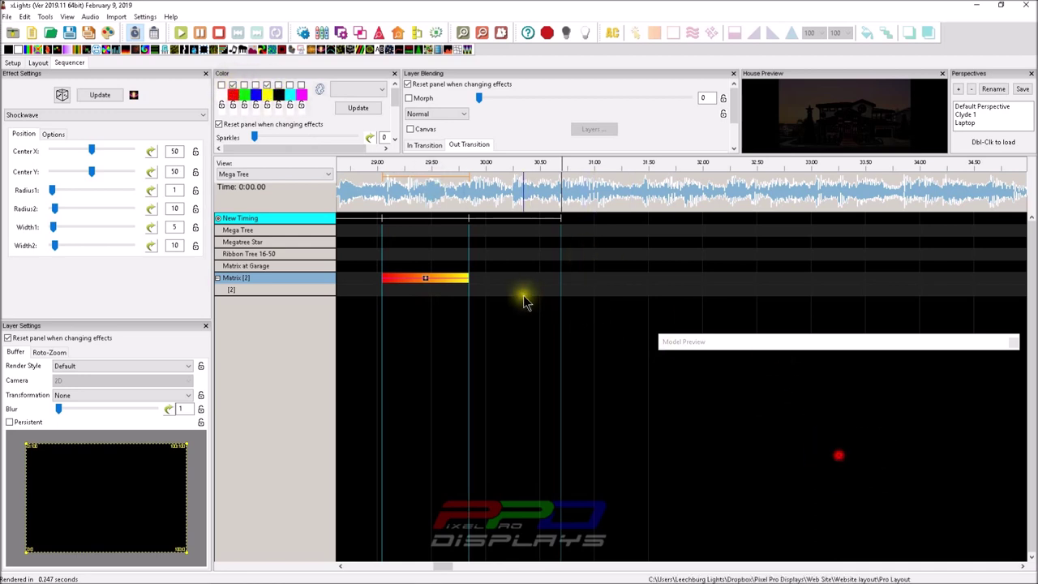
left_click_drag(470, 280, 568, 281)
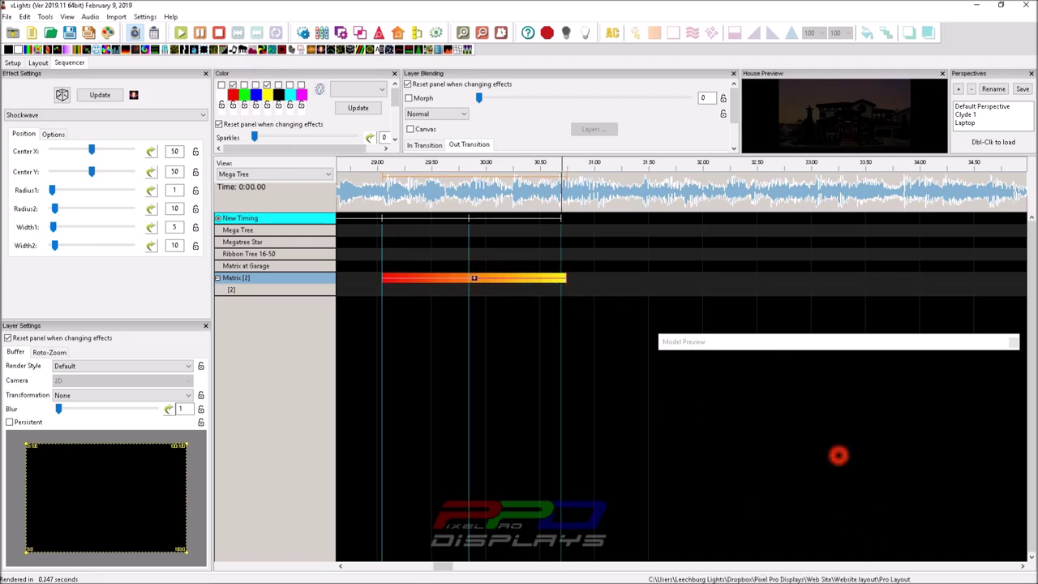
left_click_drag(1037, 23, 633, 38)
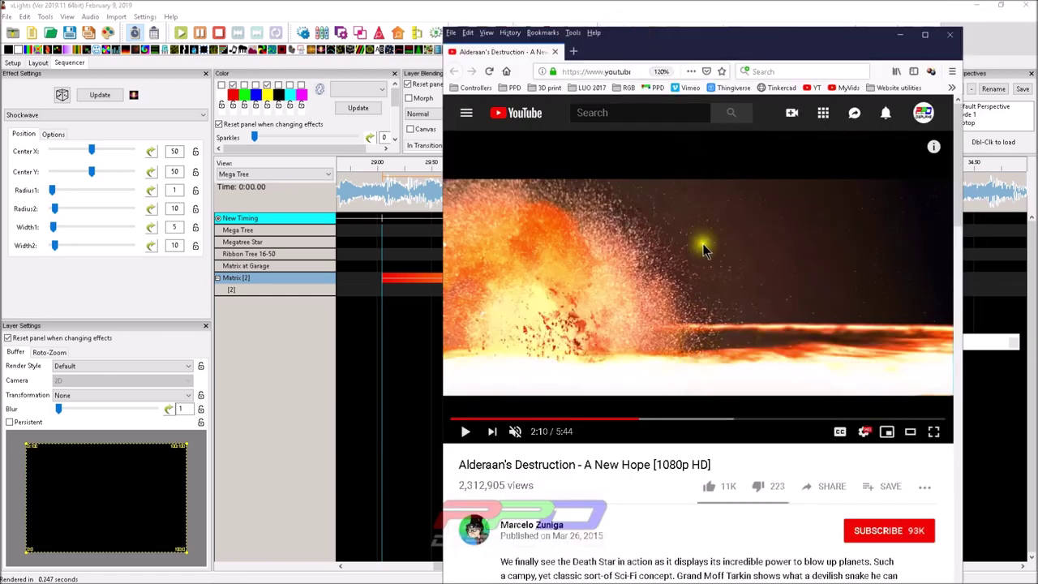
Step: Move the Alderaan's Destruction video window off to the right edge of the screen
left_click_drag(672, 38, 1037, 32)
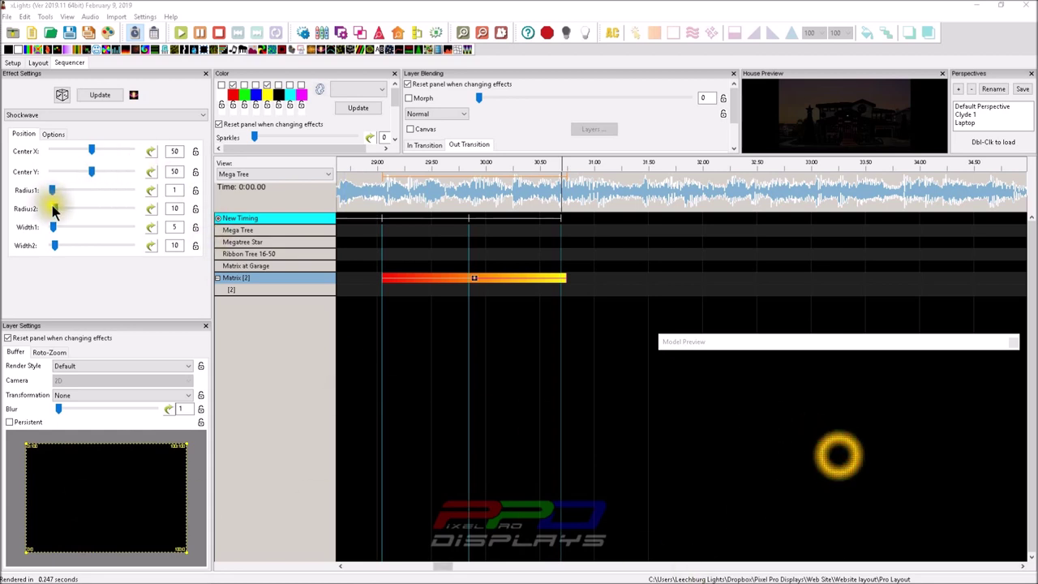
Step: Set the Shockwave's Radius2 to 174 and Width2 to 239 to flood the matrix
left_click_drag(54, 208, 107, 213)
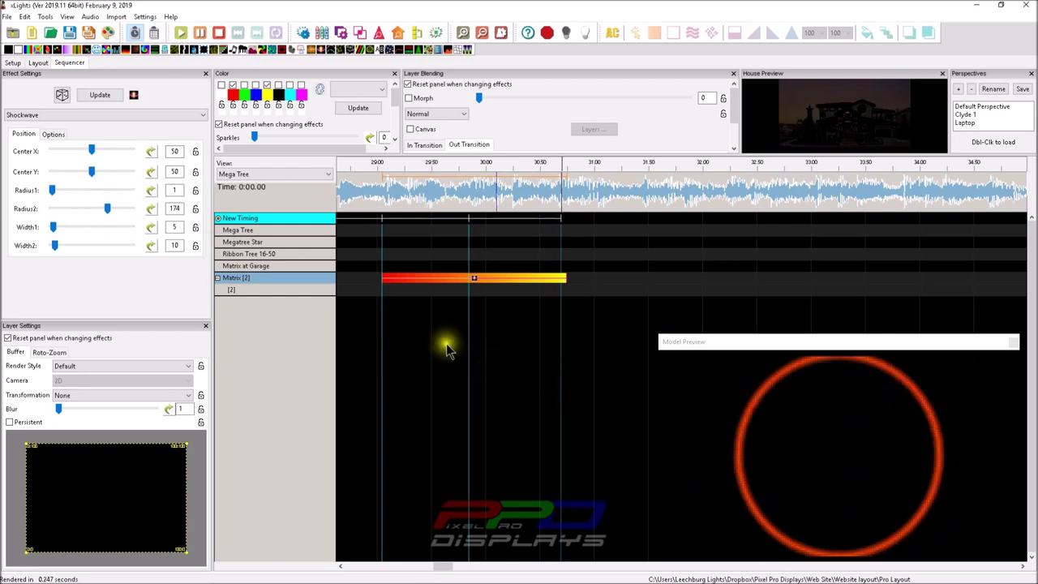
left_click_drag(54, 248, 127, 247)
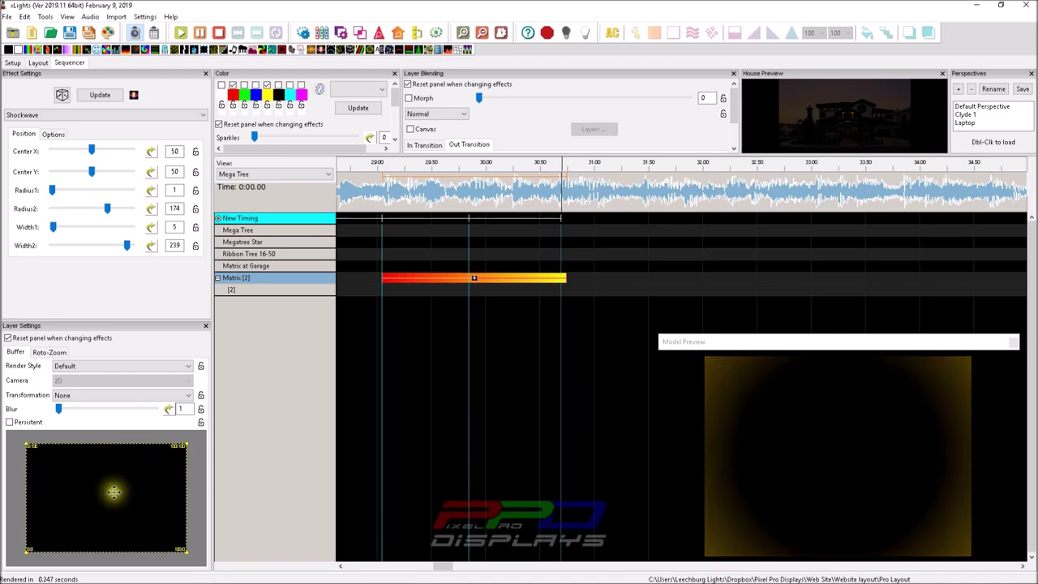
right_click(116, 503)
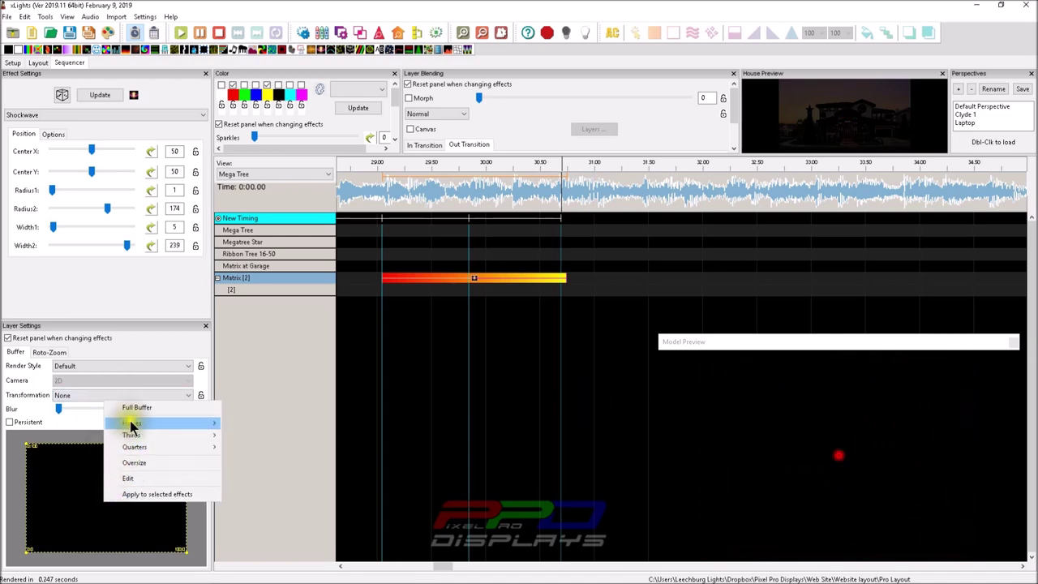
Step: Apply a buffer size preset, then reduce Width2 to 14 and Radius2 to 25
left_click(157, 464)
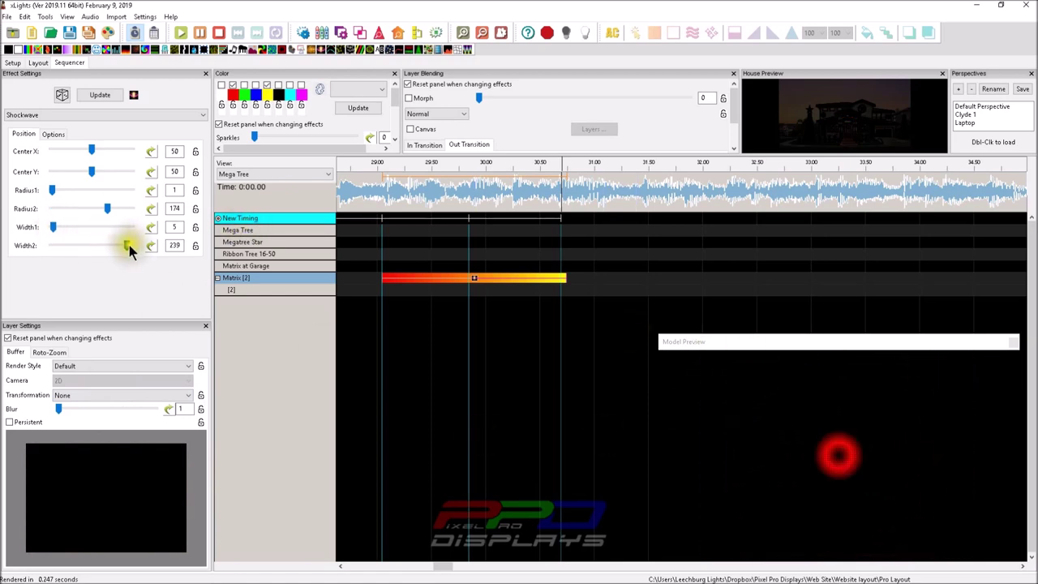
left_click_drag(129, 245, 56, 244)
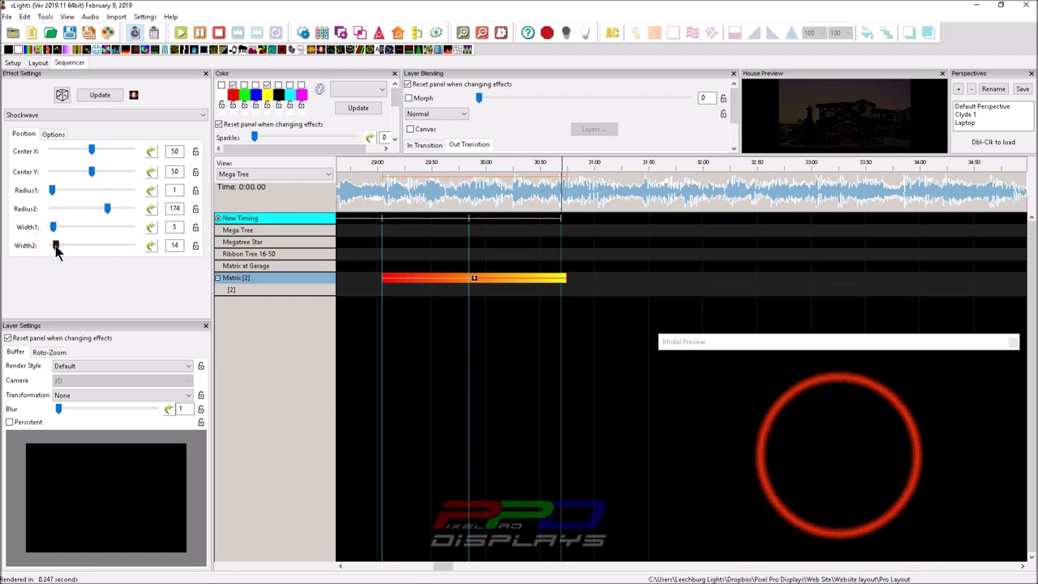
left_click_drag(109, 208, 57, 205)
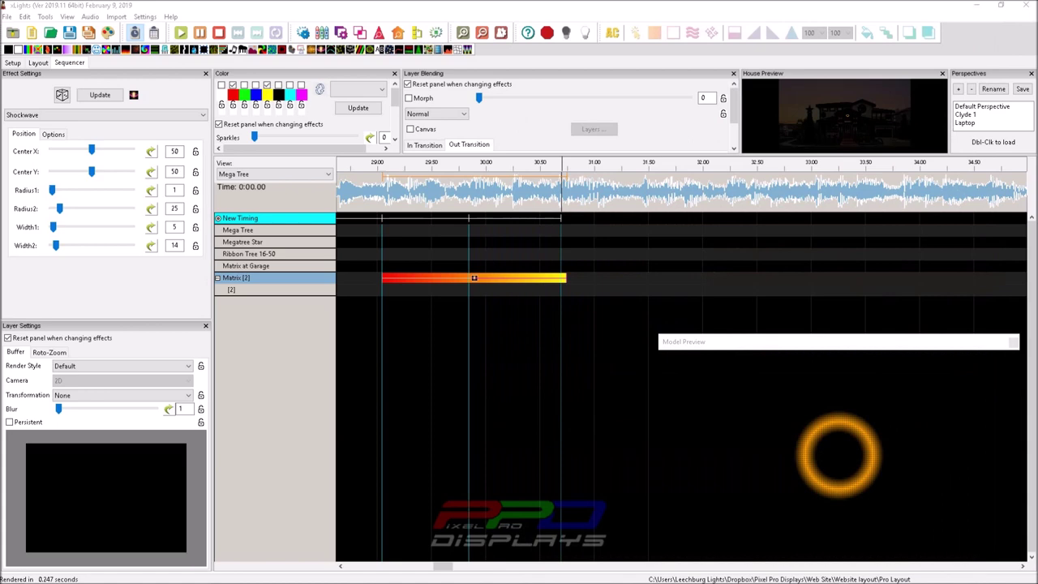
Step: Tilt the ring with Roto-Zoom X Rotation up to about 80, then reset it to 0
left_click(62, 352)
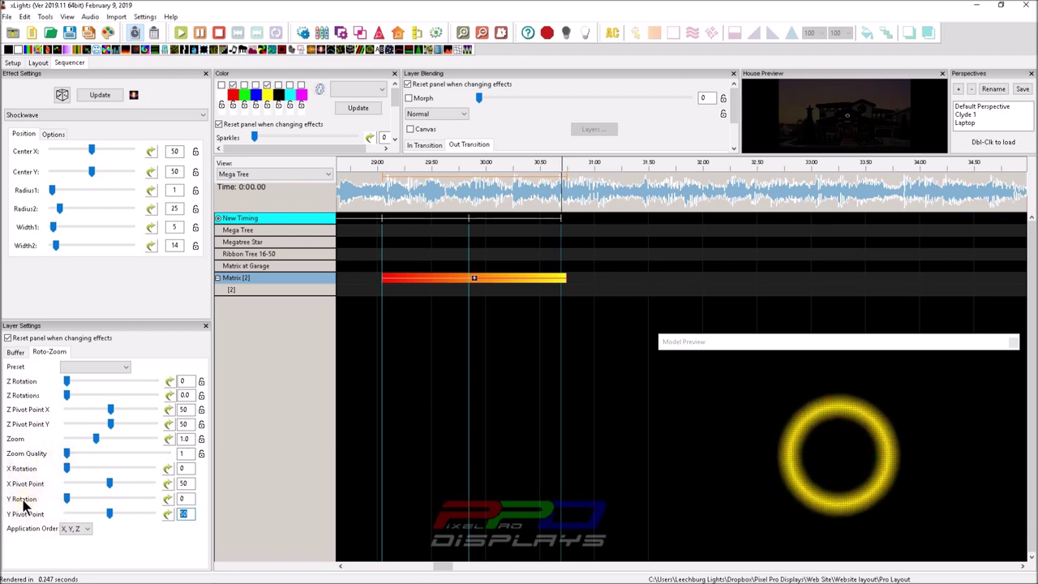
left_click(67, 469)
left_click_drag(67, 469, 71, 471)
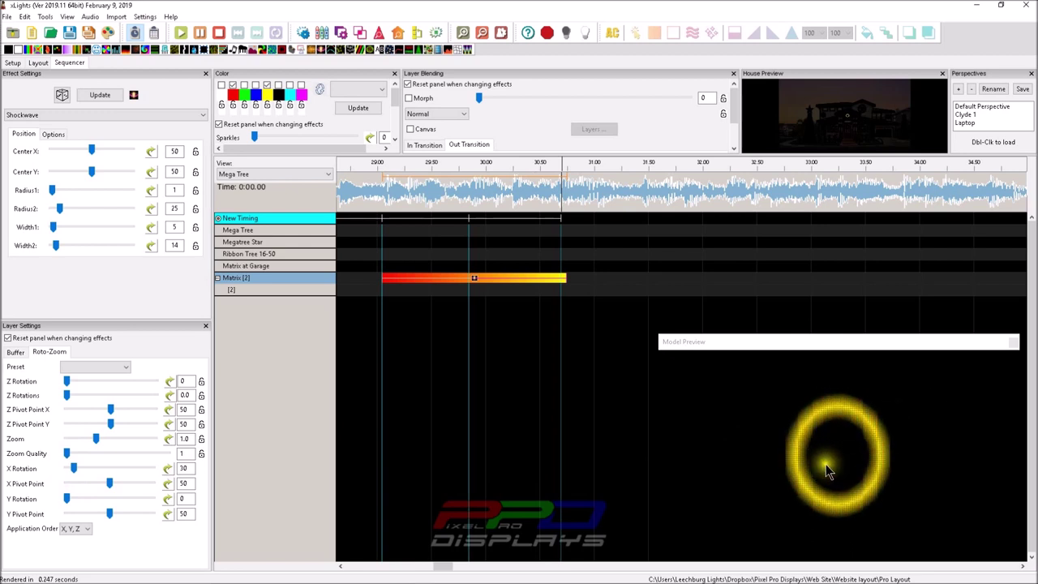
left_click_drag(74, 468, 81, 470)
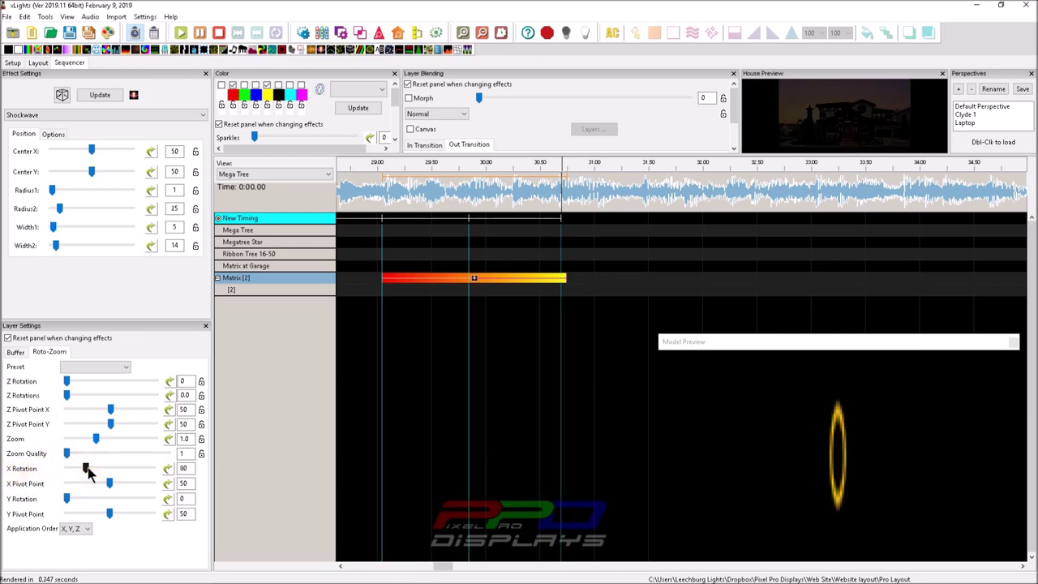
left_click_drag(86, 470, 58, 492)
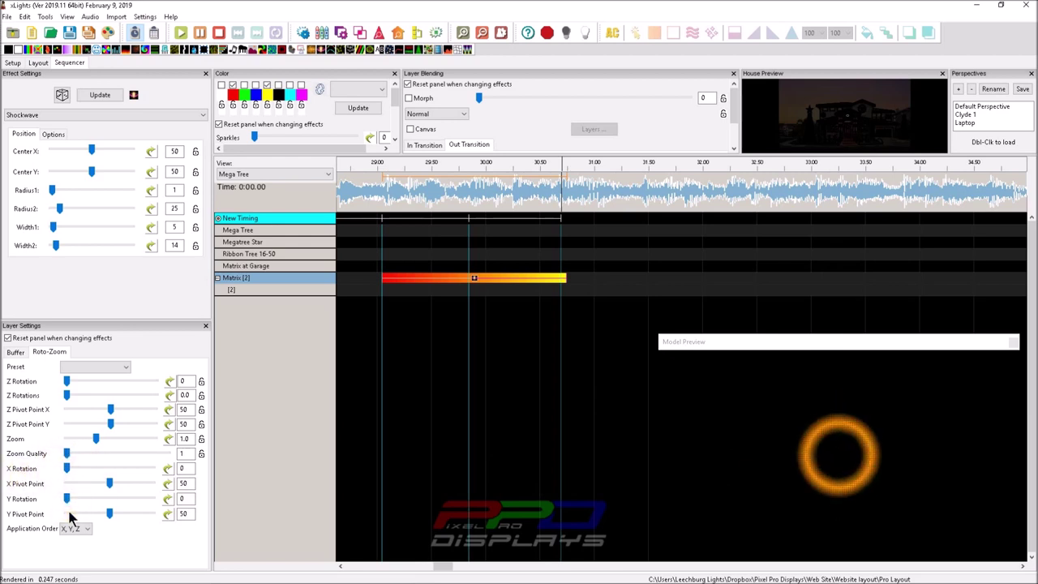
Step: Flatten the ring with Y Rotation 73, raise Radius2 to 47, and bring the explosion video alongside
left_click_drag(68, 499, 87, 497)
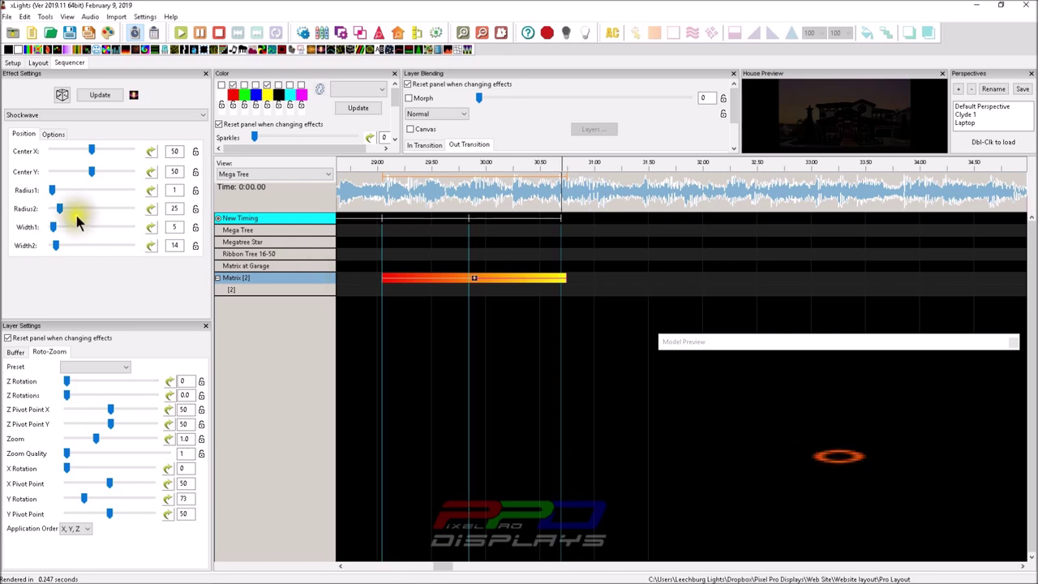
left_click_drag(61, 209, 62, 208)
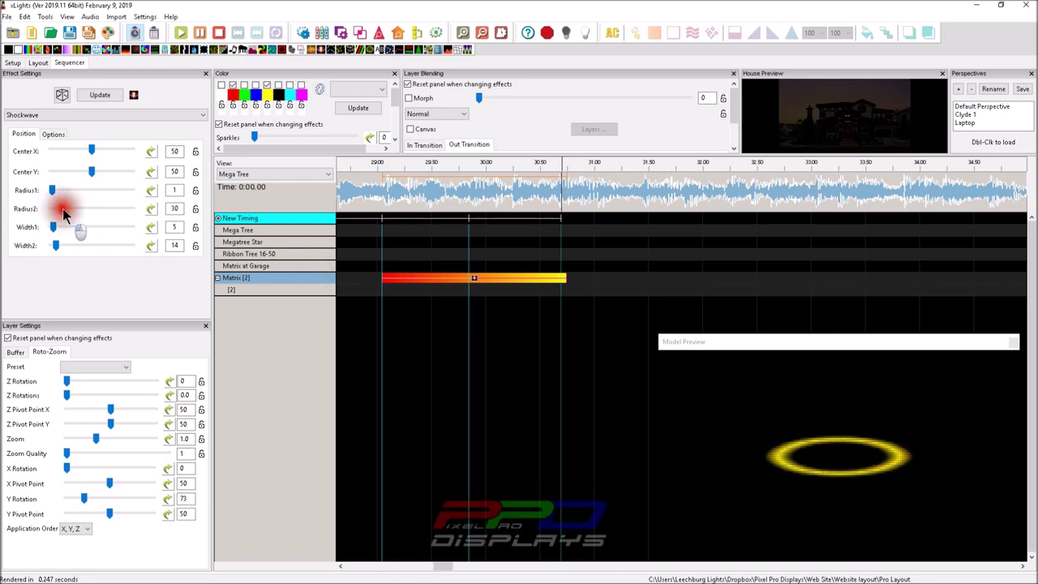
left_click_drag(63, 209, 68, 208)
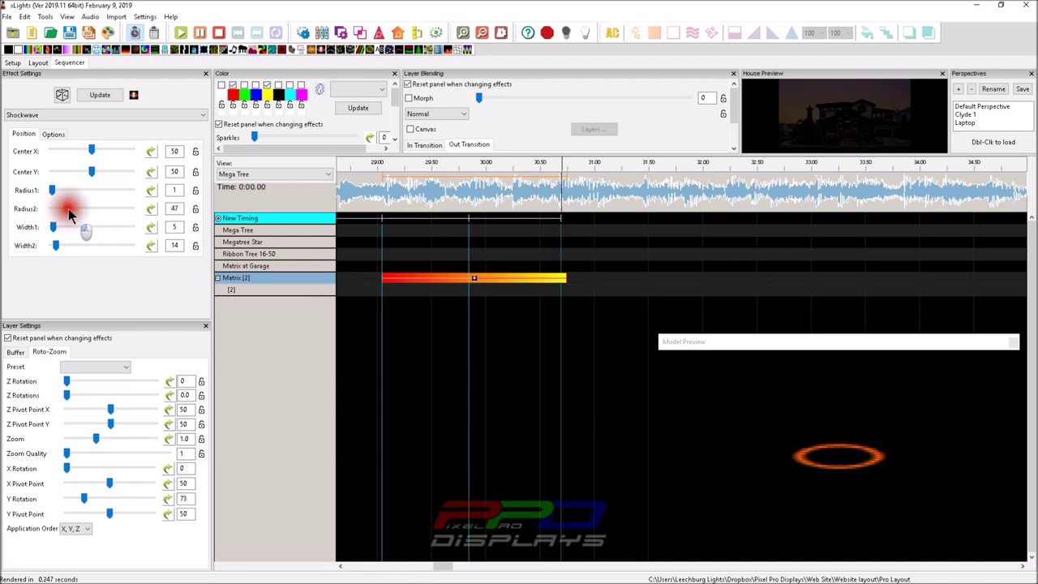
left_click_drag(68, 208, 69, 208)
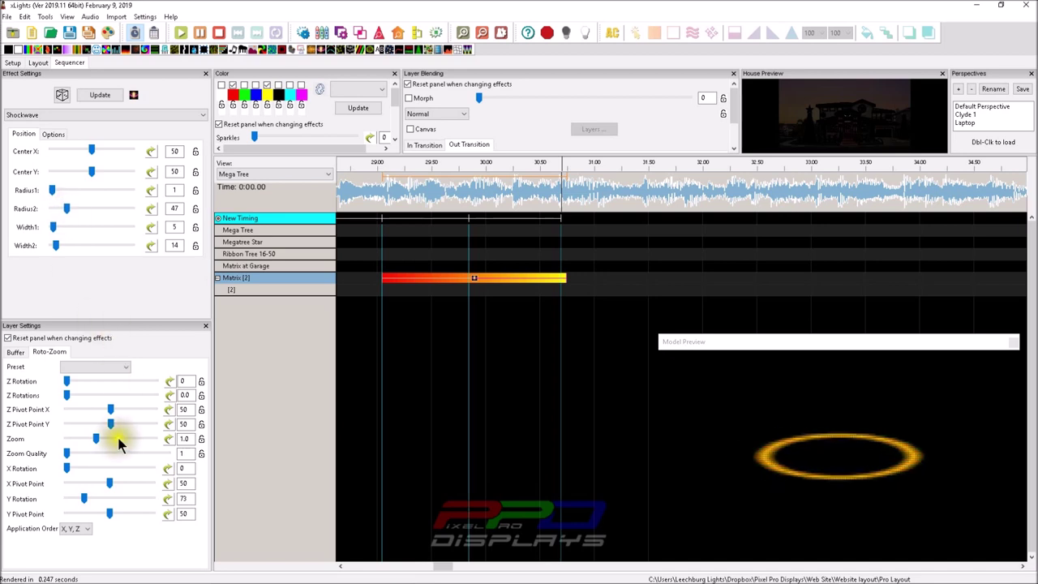
left_click_drag(82, 497, 84, 499)
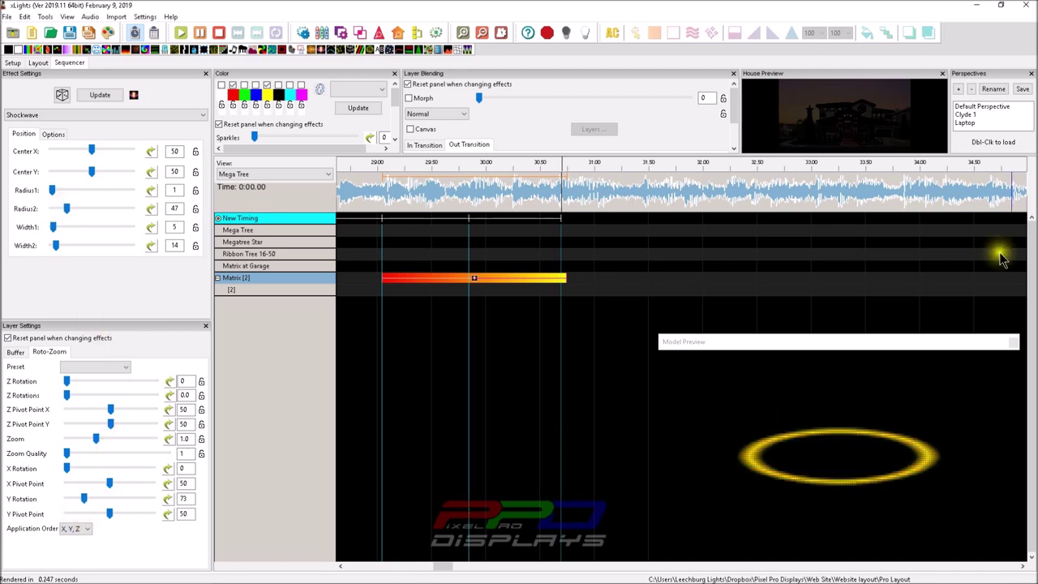
left_click_drag(1037, 32, 264, 24)
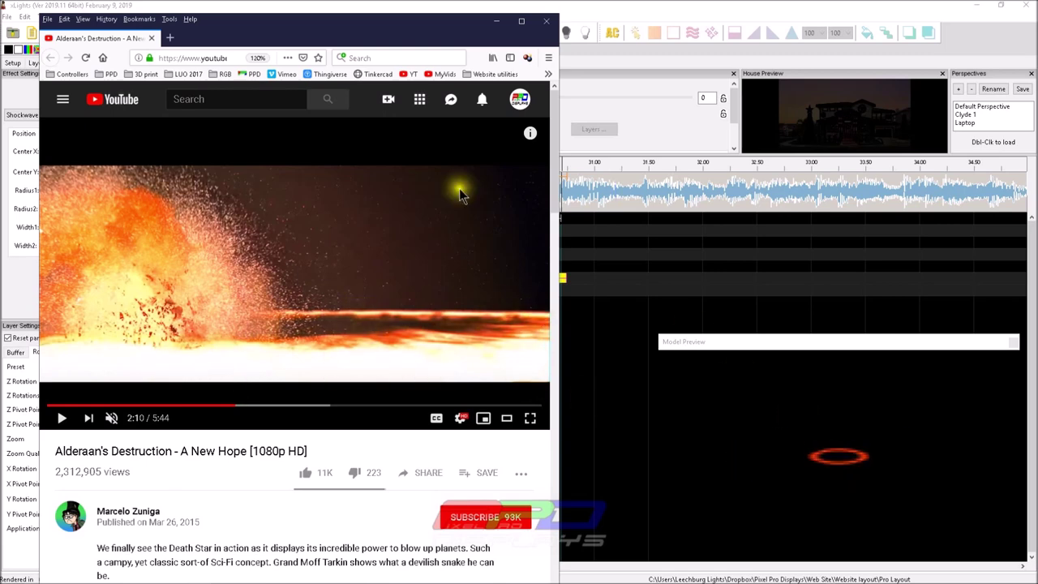
Step: Bring xLights back in front of the browser, showing the Layer Settings Buffer tab
left_click_drag(324, 11, 289, 11)
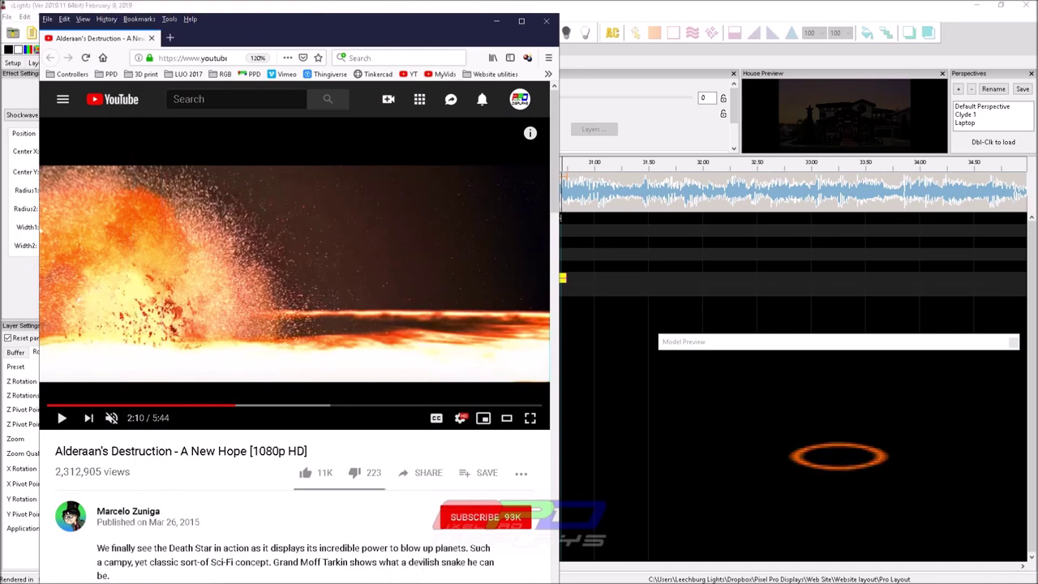
left_click(289, 10)
left_click(15, 352)
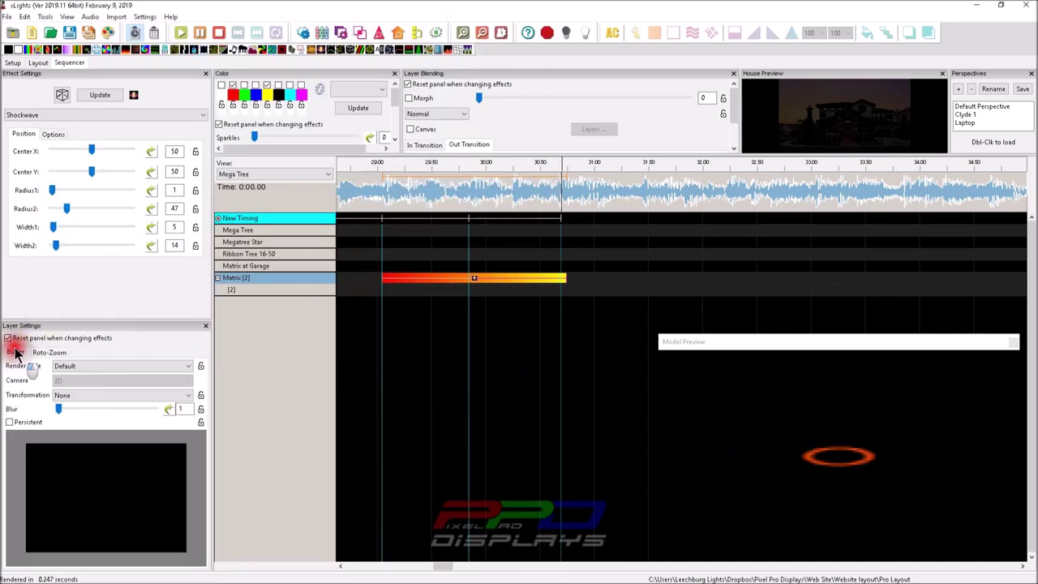
Step: Move the Shockwave centre lower and slightly left in the Matrix buffer preview
left_click(109, 490)
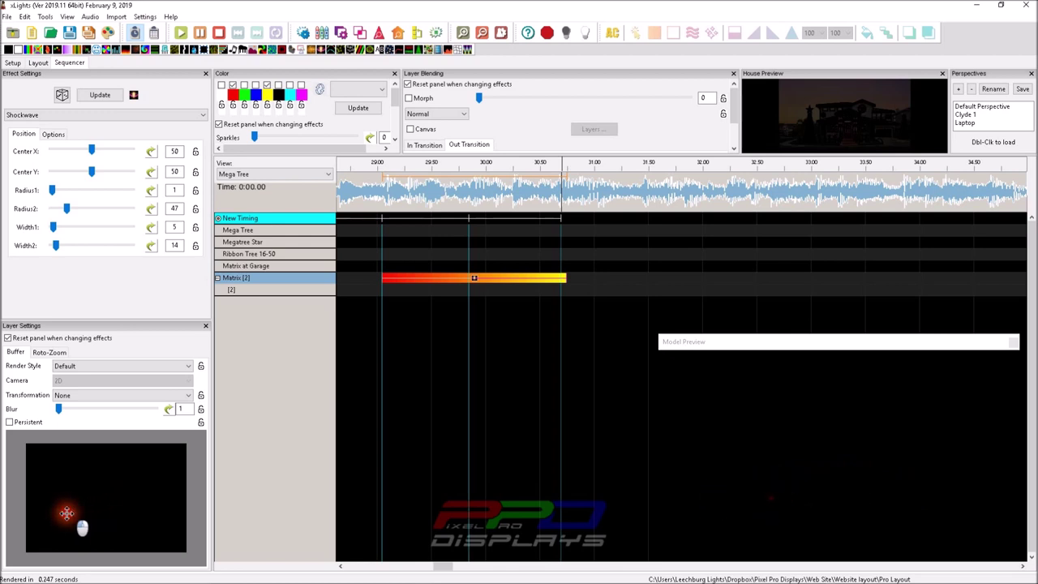
left_click(87, 510)
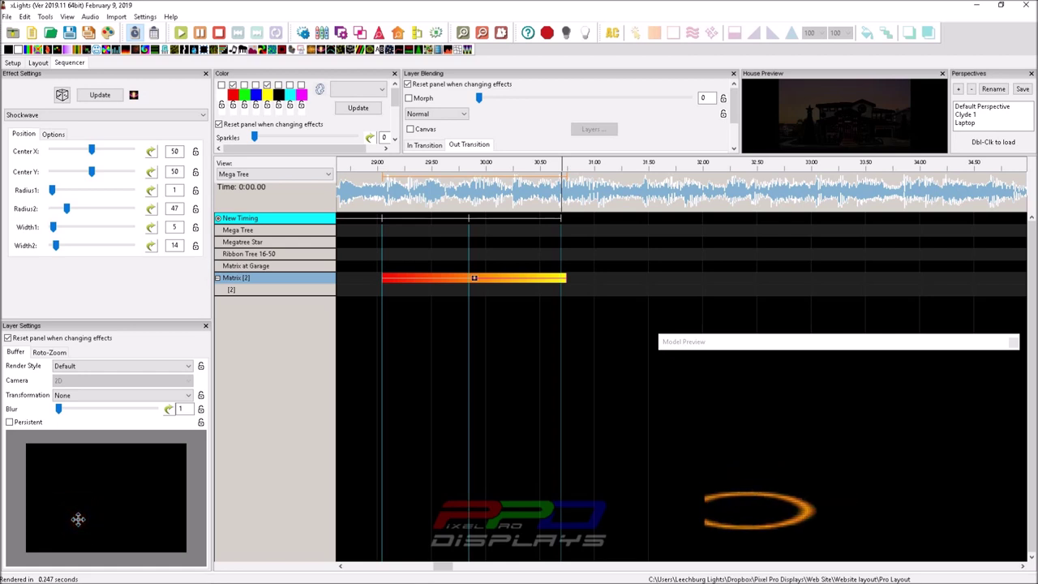
Step: Raise the Shockwave Radius2 from 47 to 71, then bring the YouTube reference video forward
left_click(91, 173)
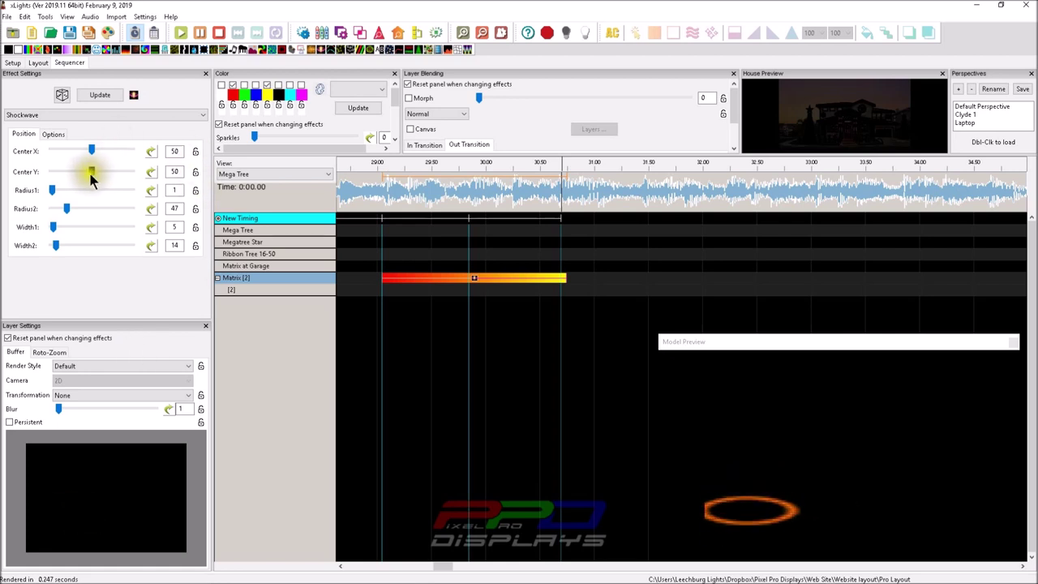
left_click(64, 208)
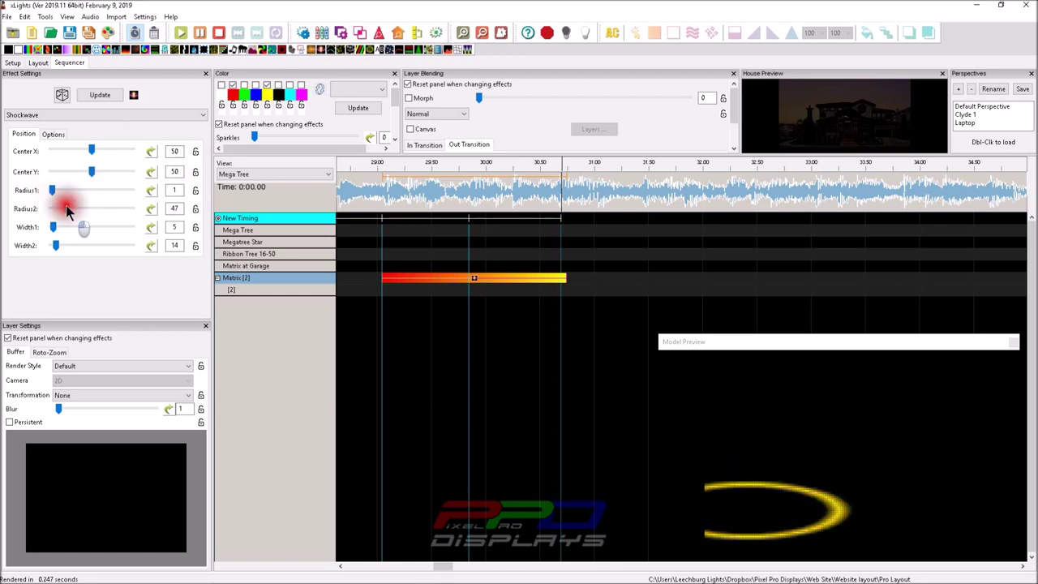
left_click_drag(65, 207, 73, 209)
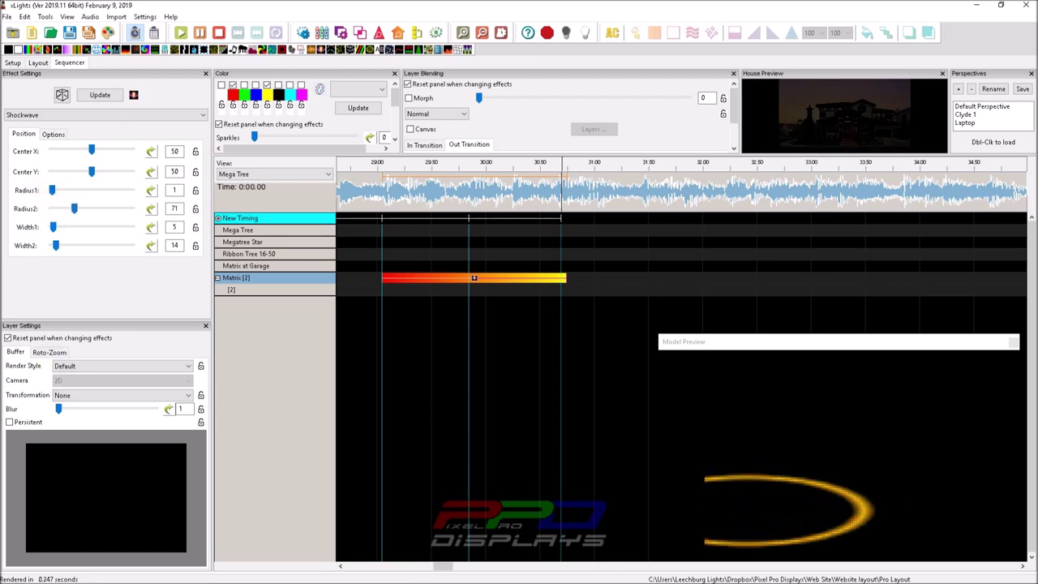
key("alt+Tab")
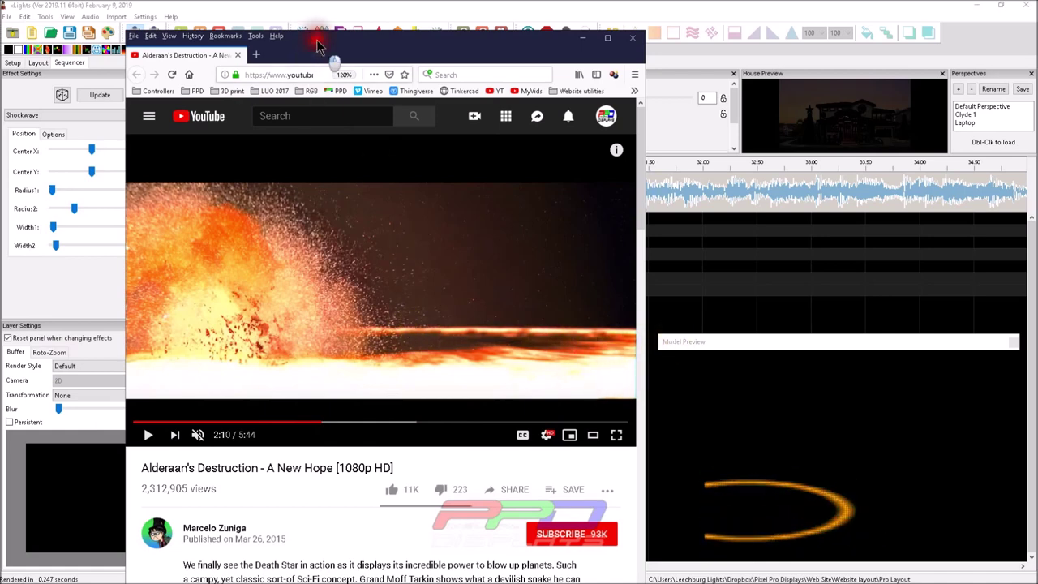
Step: Move the Firefox YouTube window up to the top edge of the screen
left_click_drag(318, 44, 280, 14)
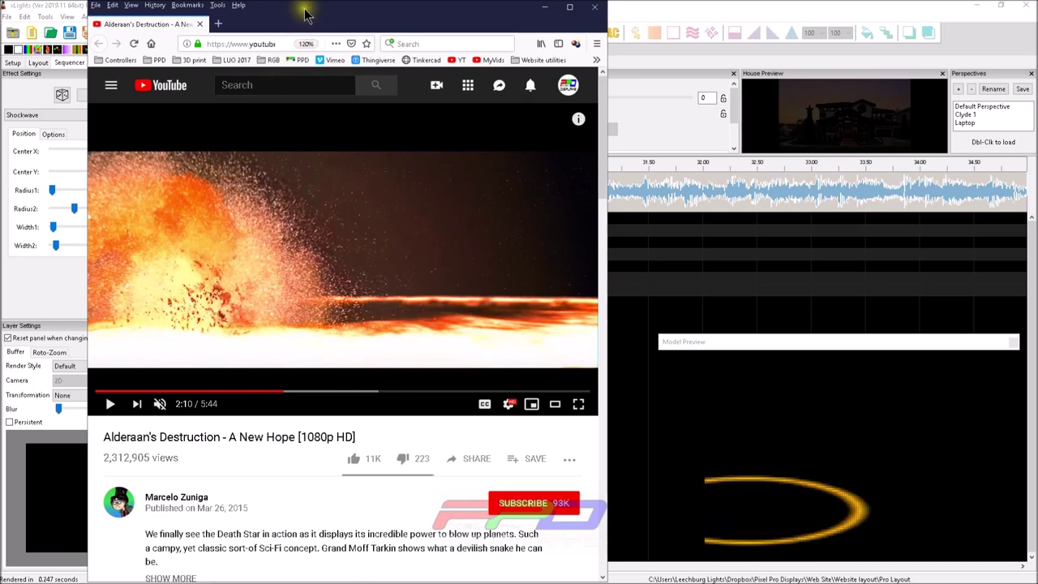
key("alt+Tab")
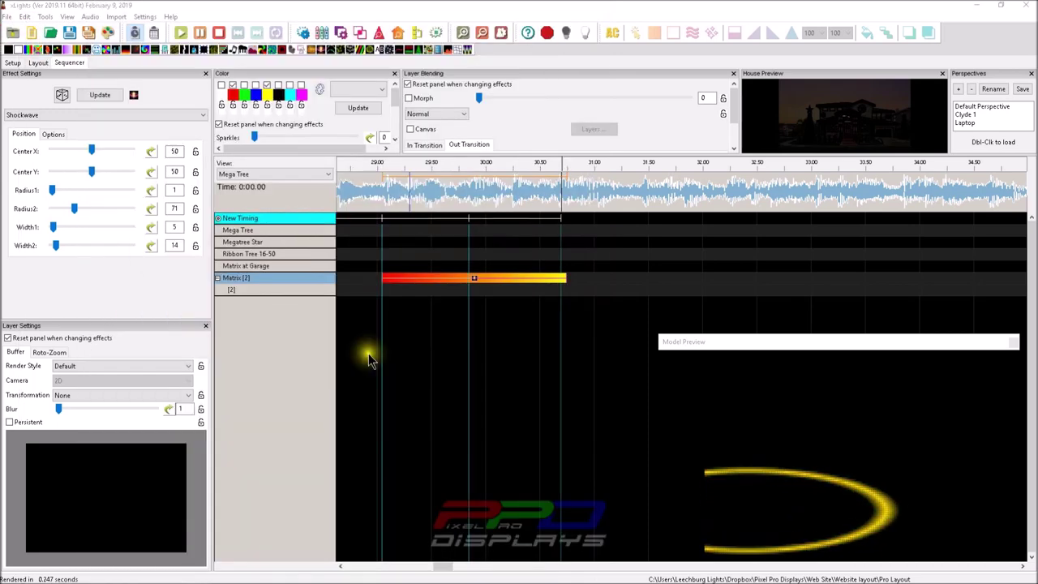